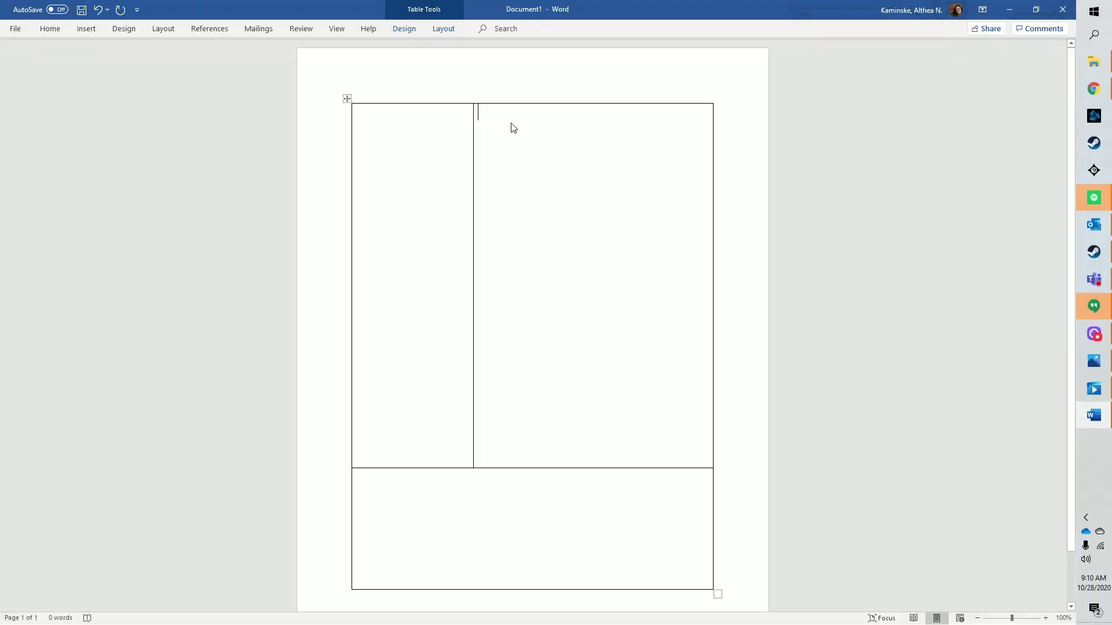
# Step: Type the title 'How To... Take Notes in Class' and the heading 'Note taking goals:' in the notes cell
pyautogui.write('How To')
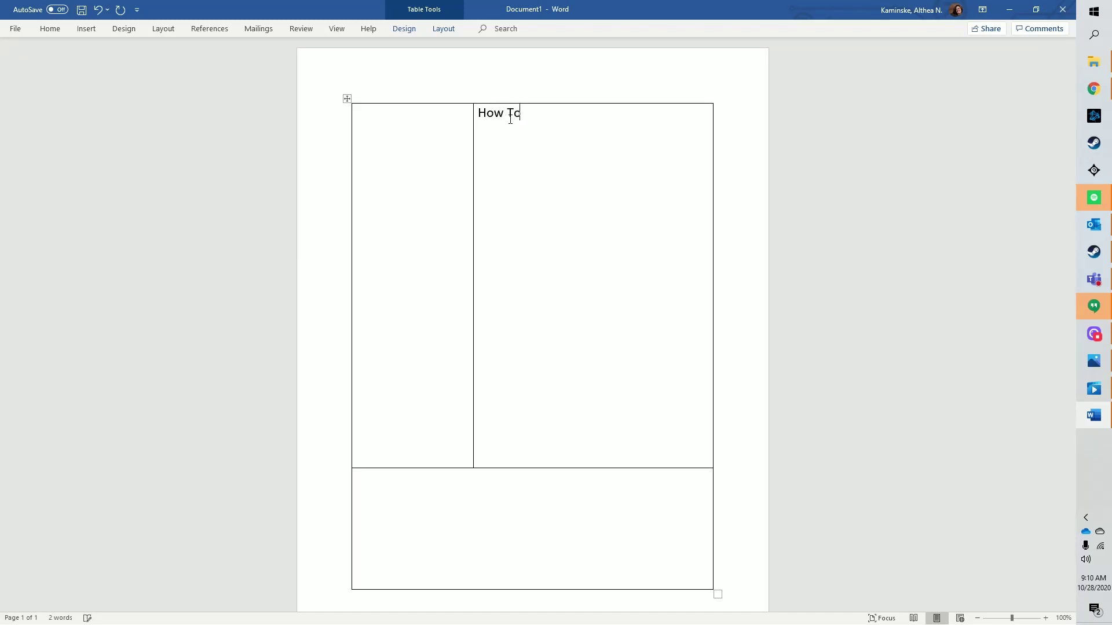
pyautogui.write('... Take Notes in Cla')
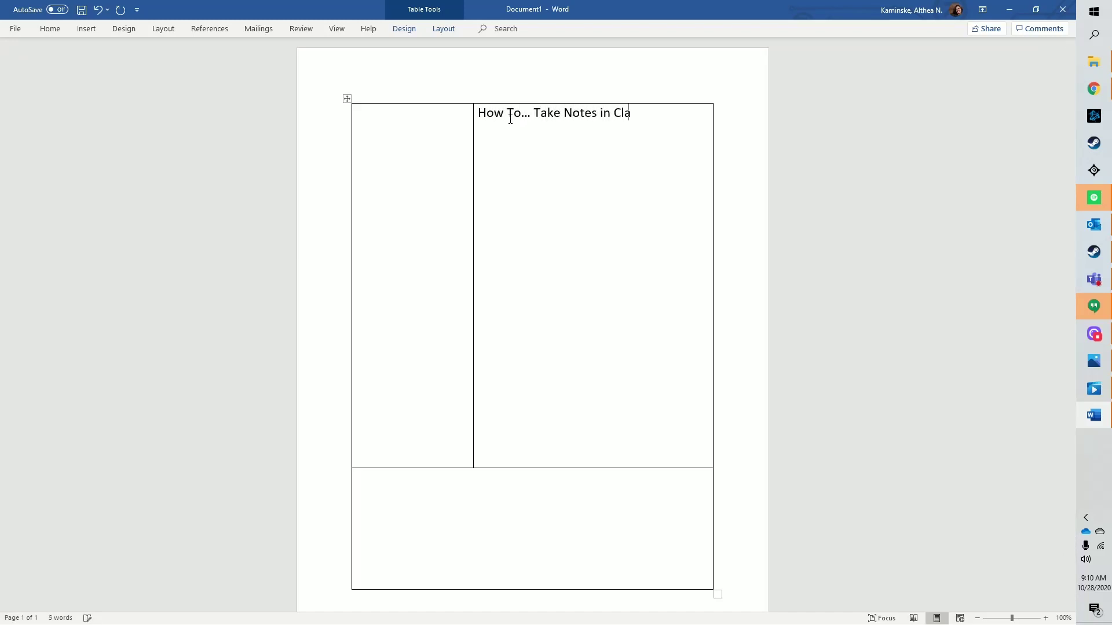
pyautogui.write('ss Note taking goals:')
pyautogui.press('Return')
# Step: Add dash bullets 'Encode info' and 'Reference info later', then end the list
pyautogui.write('- enco')
pyautogui.write('de inf')
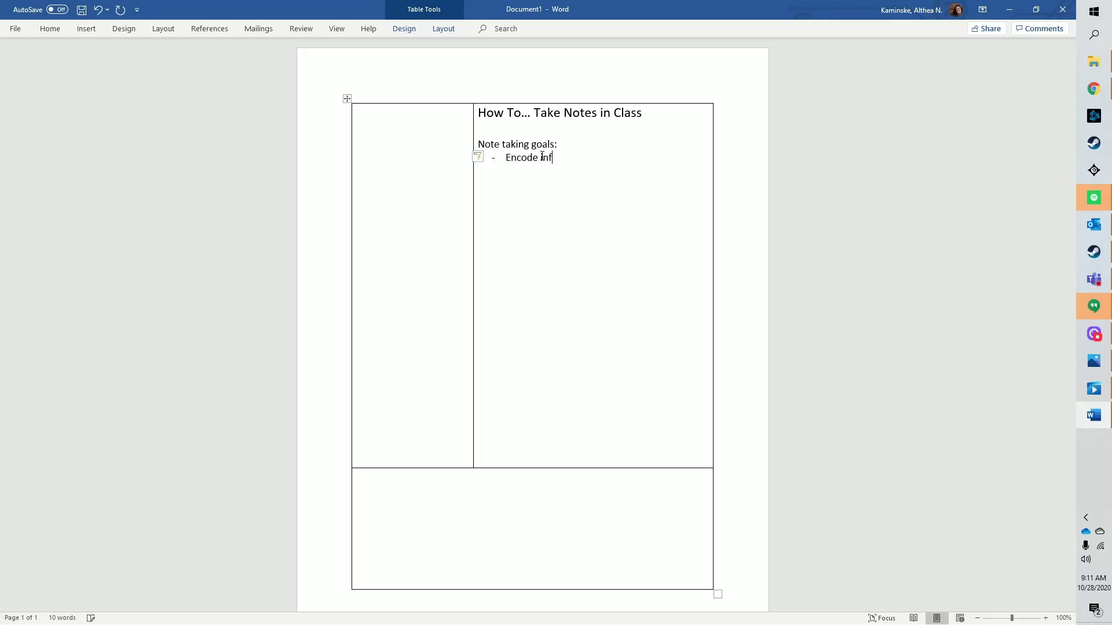
pyautogui.write('or')
pyautogui.press('BackSpace')
pyautogui.press('Return')
pyautogui.write('re')
pyautogui.press('BackSpace')
pyautogui.press('BackSpace')
pyautogui.write('Reference info later')
pyautogui.press('Return')
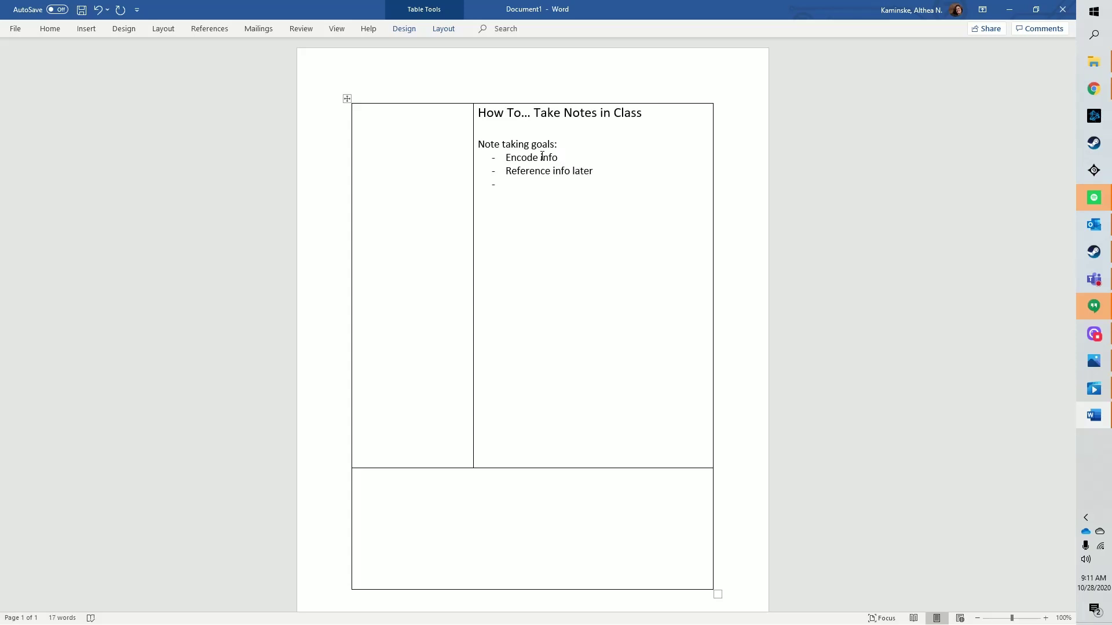
pyautogui.press('Return')
# Step: Type the question 'By hand or laptop?' and begin a 'Depends' dash bullet
pyautogui.write('By hand or lap')
pyautogui.write('-')
pyautogui.write('D')
pyautogui.write('e')
pyautogui.write('pe')
pyautogui.write('nd')
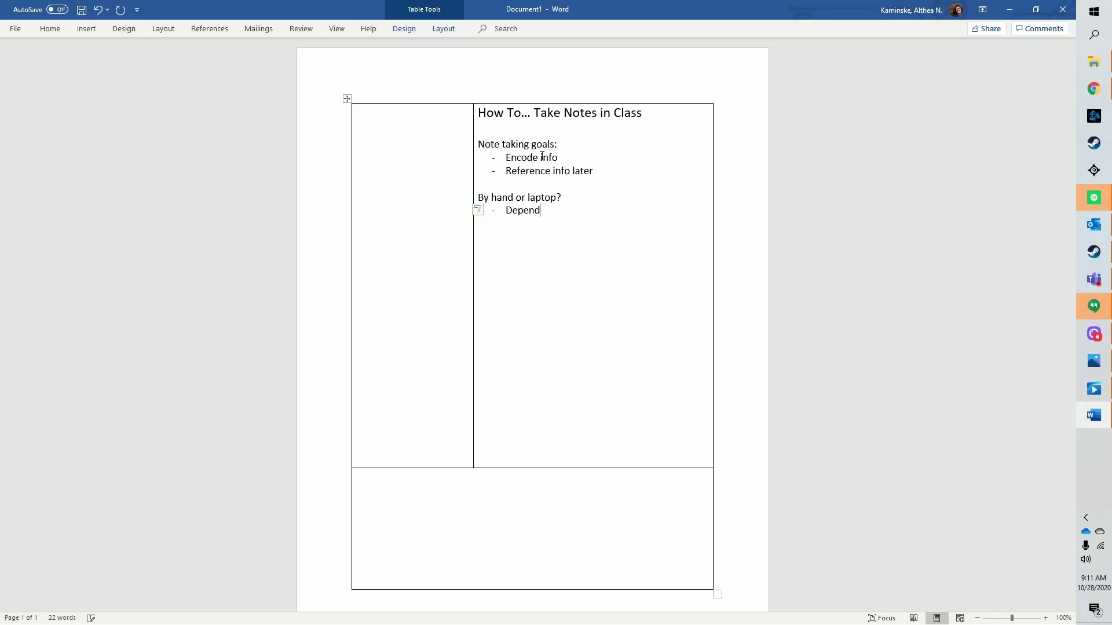
pyautogui.write('s')
# Step: Add the bullet 'Forced to write less & process more by hand'
pyautogui.write('For')
pyautogui.write('ce')
pyautogui.write('d to')
pyautogui.write(' wri')
pyautogui.write('te')
pyautogui.write(' le')
pyautogui.write('s')
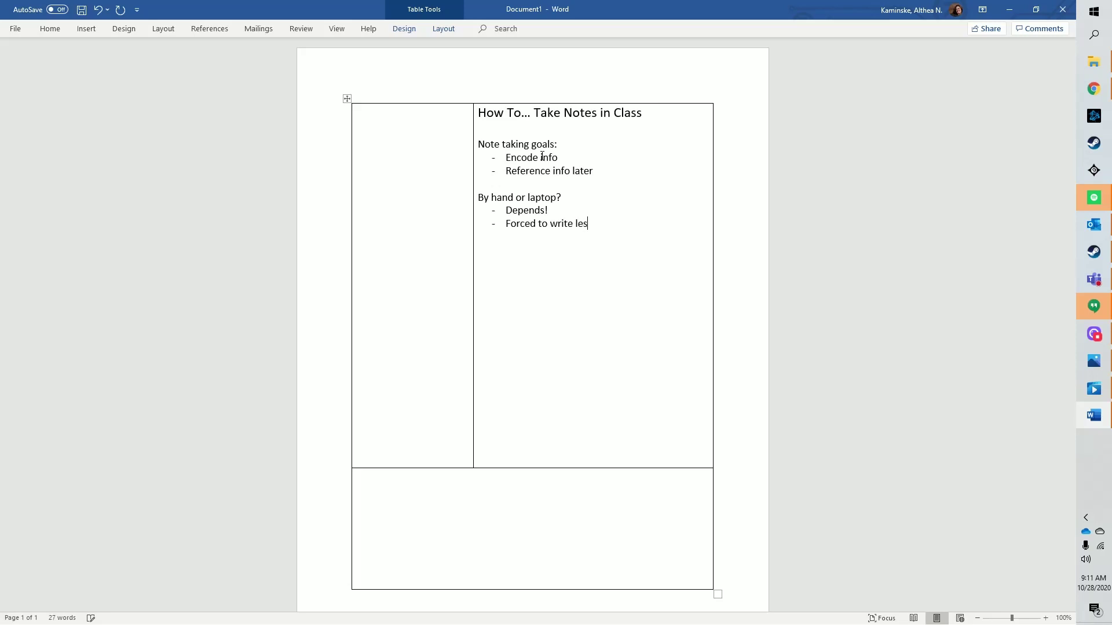
pyautogui.write('s')
pyautogui.write(':')
pyautogui.write('&')
pyautogui.write(' proc')
pyautogui.write('e')
pyautogui.write('ss mo')
pyautogui.write('re')
pyautogui.write(' by hand')
# Step: Add 'BUT can also do that on laptop (if you know about the goals of note taking)' and the advantage-goes-away-if-you-review bullet
pyautogui.press('Return')
pyautogui.write('BUT can')
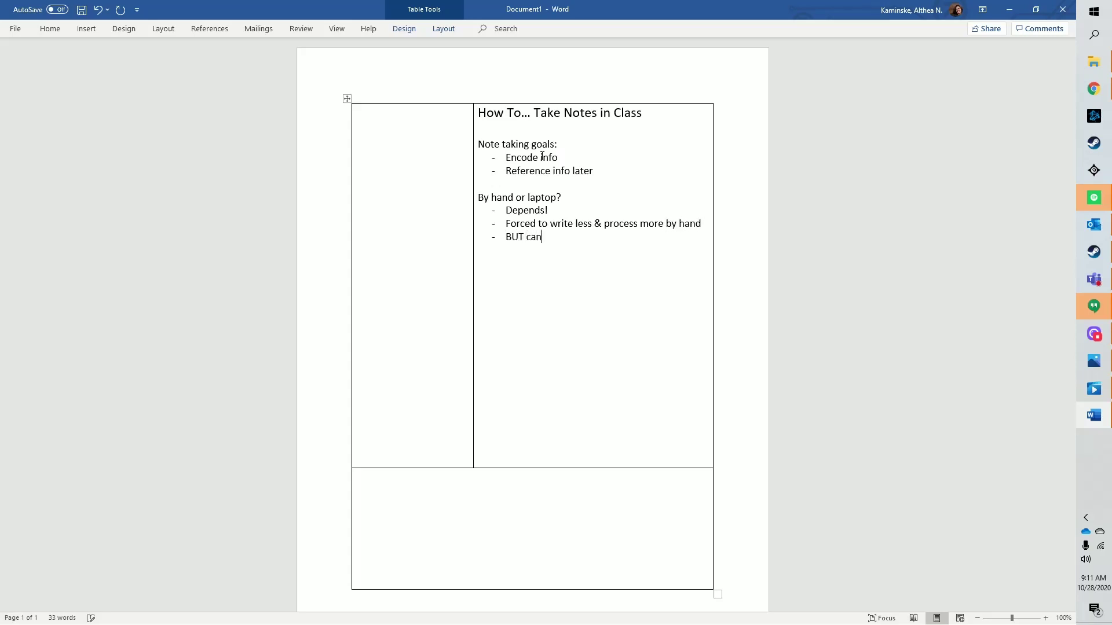
pyautogui.write(' also do that on laptop')
pyautogui.press('BackSpace')
pyautogui.write('(if you')
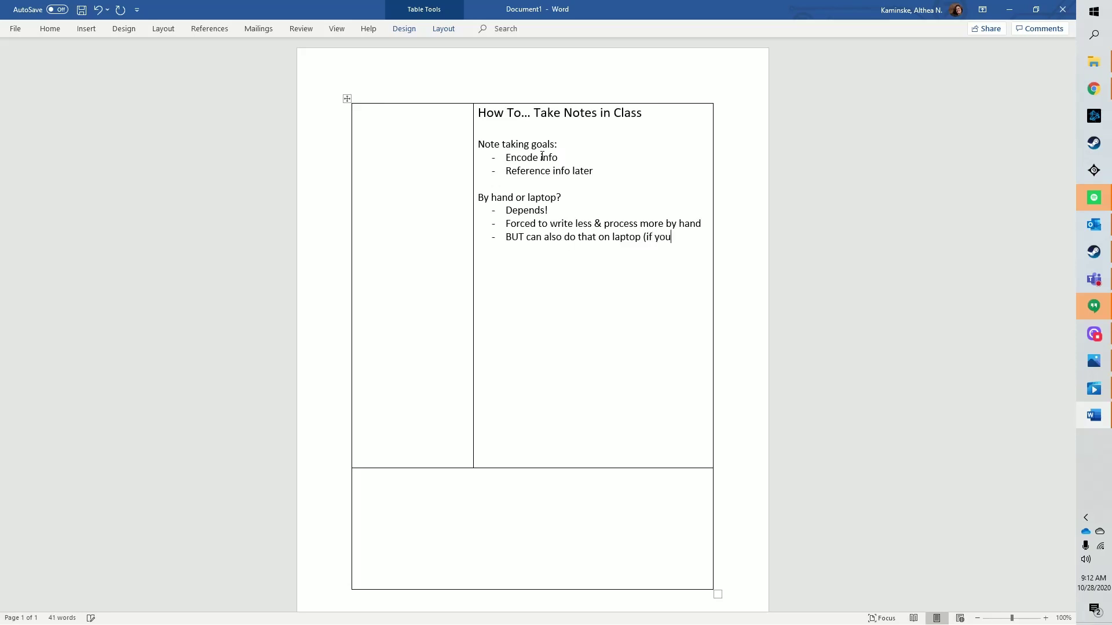
pyautogui.write(' know about the goals of notet')
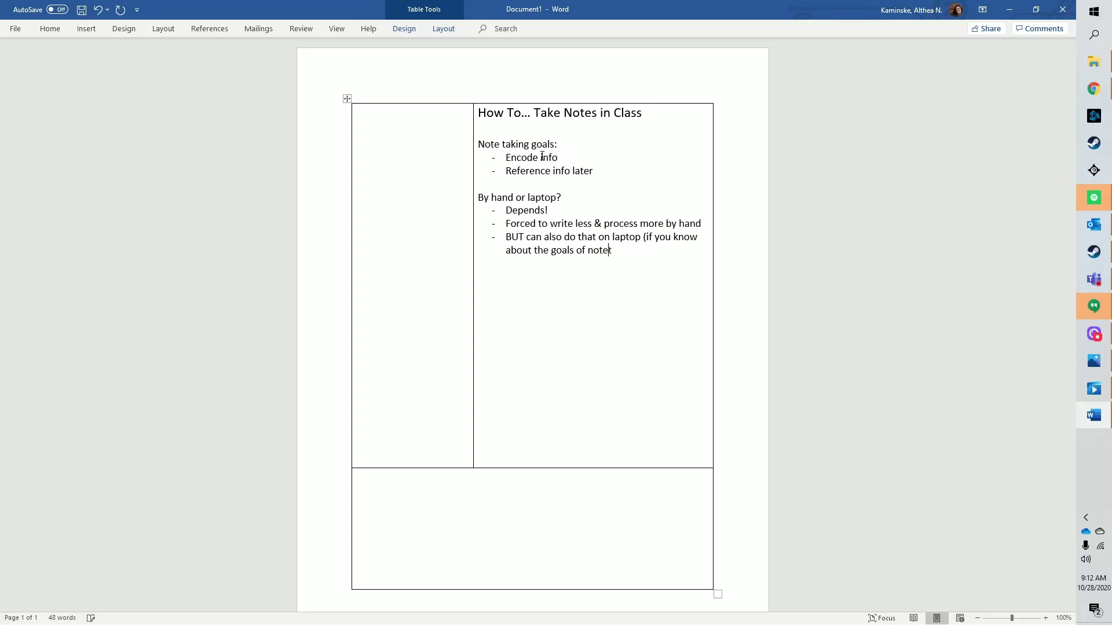
pyautogui.press('BackSpace')
pyautogui.press('BackSpace')
pyautogui.write('taking) ')
pyautogui.write('Also advant')
pyautogui.write('age go')
pyautogui.press('BackSpace')
pyautogui.press('BackSpace')
pyautogui.write('for writing by hand goes away if you review your notes')
pyautogui.press('Return')
pyautogui.press('Return')
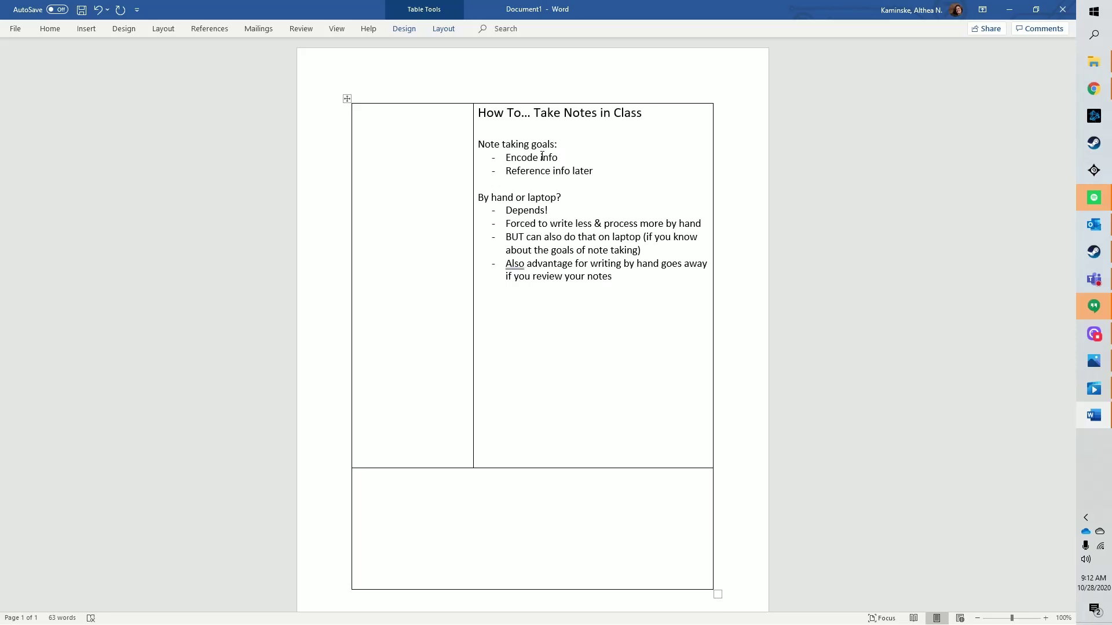
# Step: Type IMPORTANT with bullets 'Encode/process info', 'Organize so you can find info later', 'Able to add pictures/diagrams (doodle!)'
pyautogui.write('IMPORTAN')
pyautogui.write('T ')
pyautogui.write('- enc')
pyautogui.press('BackSpace')
pyautogui.press('BackSpace')
pyautogui.press('BackSpace')
pyautogui.write('Encode/proce')
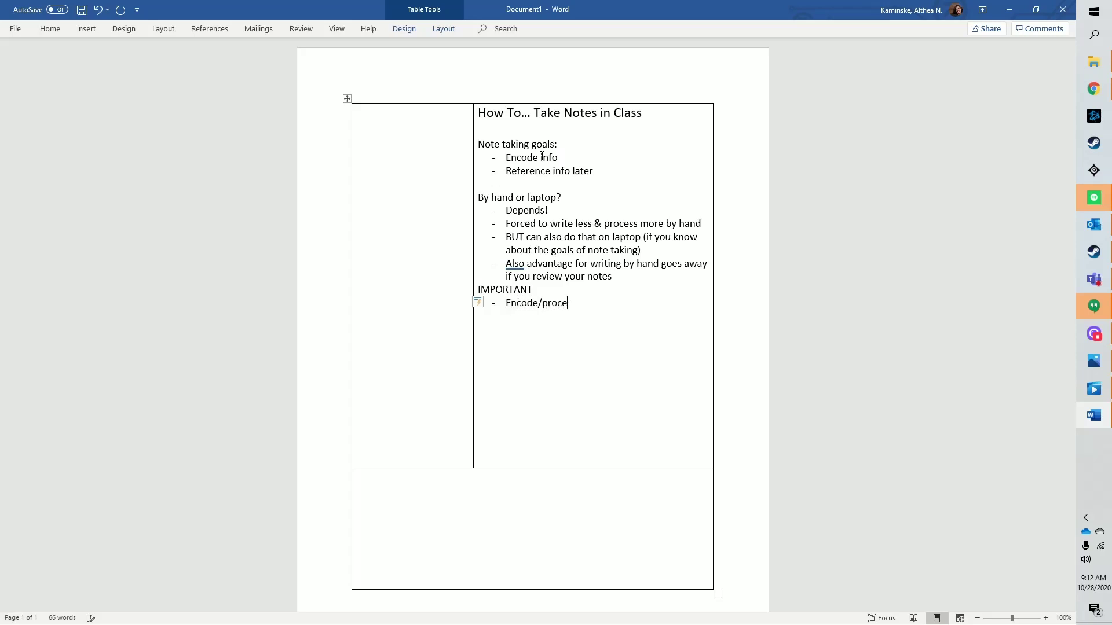
pyautogui.write('ss info')
pyautogui.press('Return')
pyautogui.write('Organize so you can find info later')
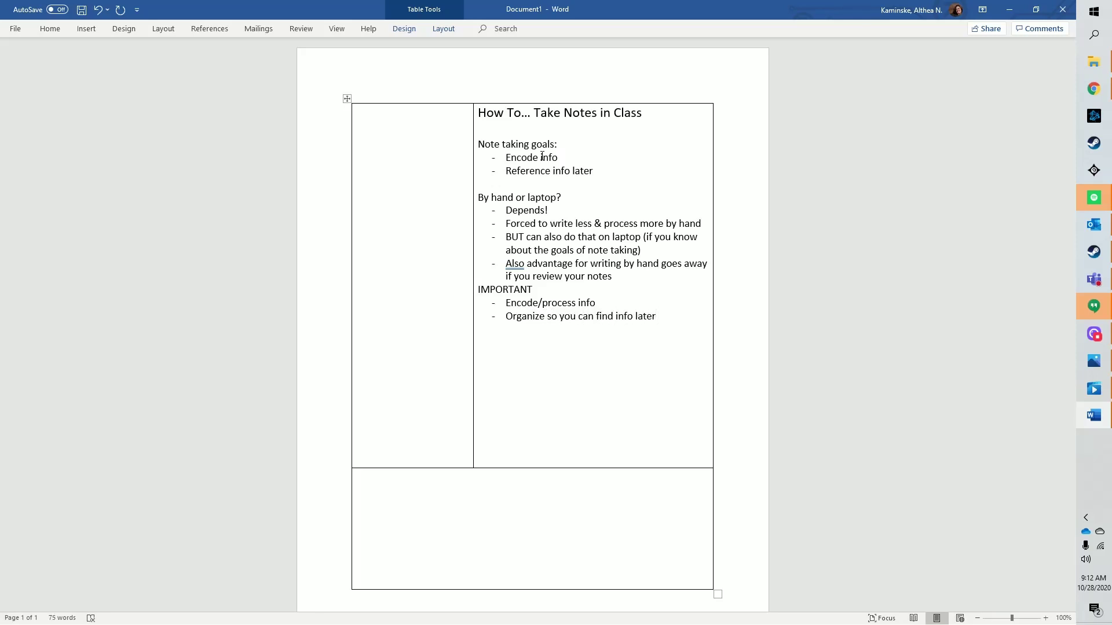
pyautogui.press('Return')
pyautogui.write('Able to add pictures/diagram')
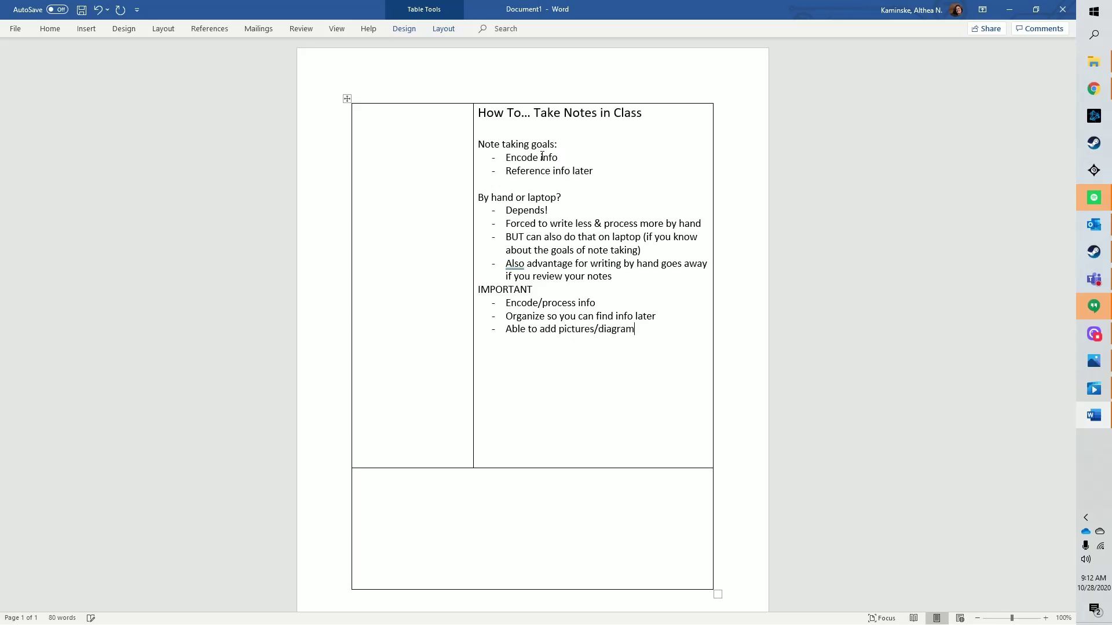
pyautogui.write('s (doodle!)')
# Step: End the list and add the line 'Ex: Cornell Note Taking Method'
pyautogui.press('Return')
pyautogui.press('Return')
pyautogui.write('Ex: Cornell Note Taking Mak')
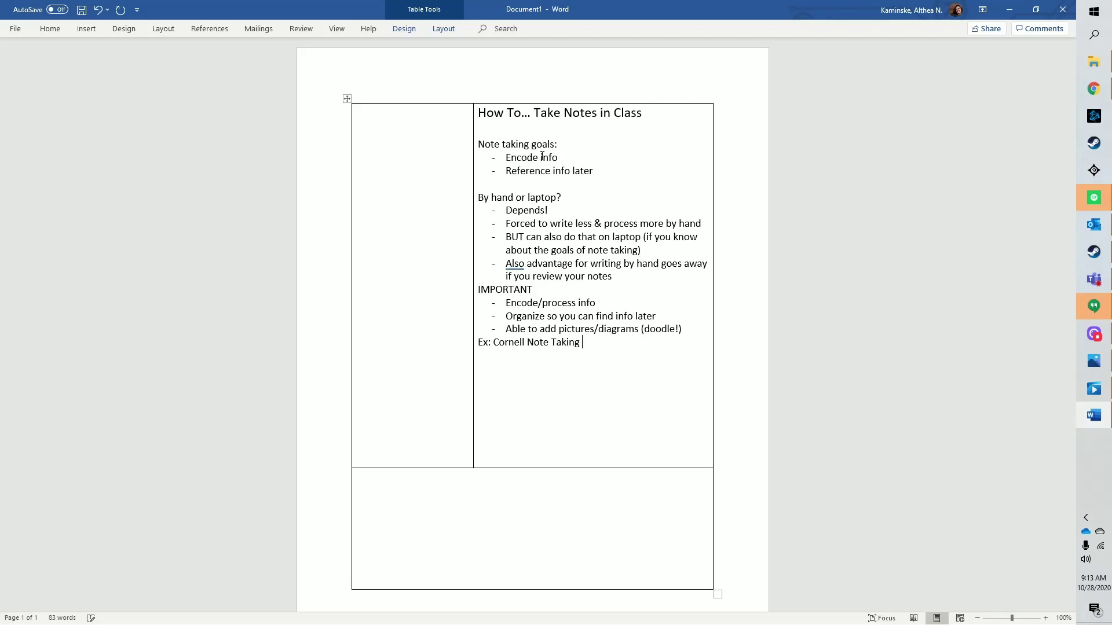
pyautogui.press('BackSpace')
pyautogui.press('BackSpace')
# Step: Finish the example line's 'Method' and add the DUAL CODING visual + verbal bullet
pyautogui.write('ethod')
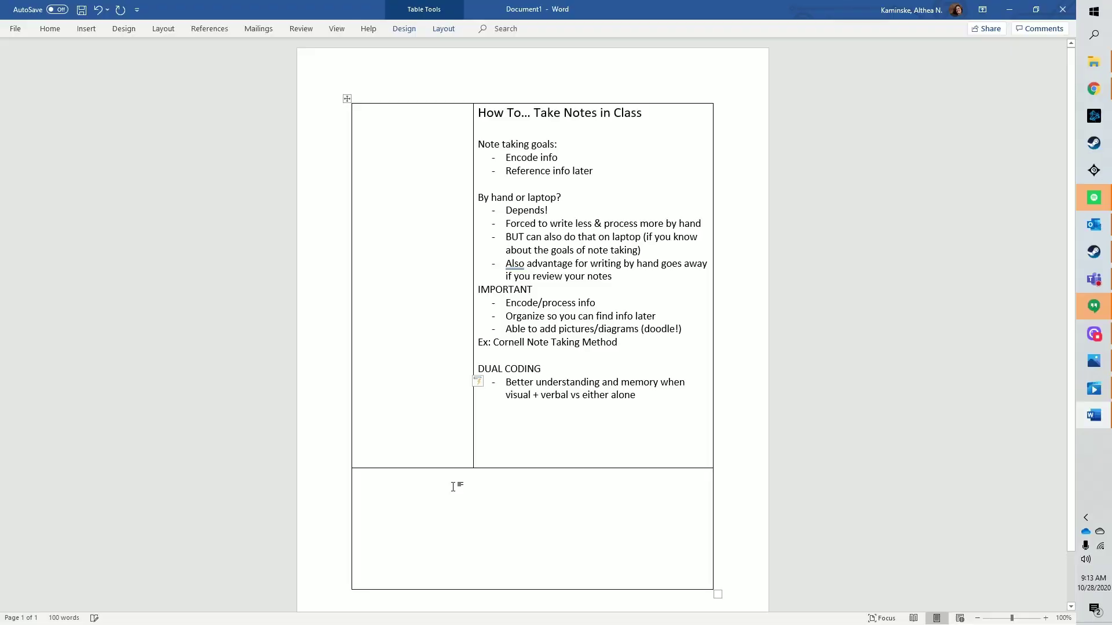
# Step: Begin the summary text in the bottom cell, putting the first summary goal on its own line
pyautogui.write('Su')
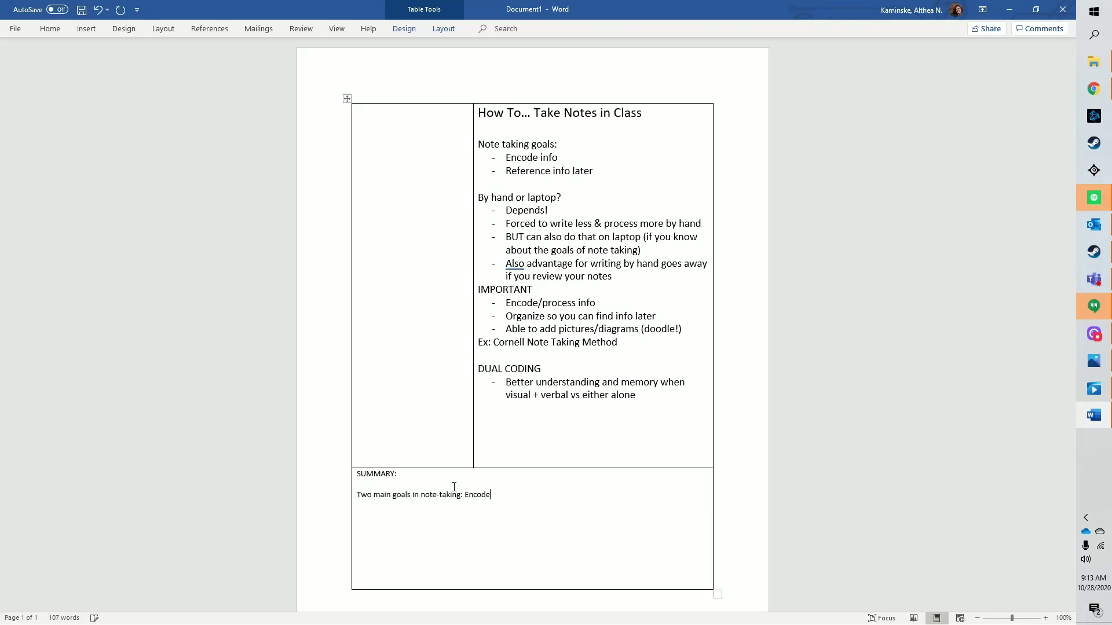
pyautogui.write('rmation')
pyautogui.hotkey('ctrl', 'Left')
pyautogui.hotkey('ctrl', 'Left')
pyautogui.hotkey('ctrl', 'Left')
pyautogui.hotkey('ctrl', 'Left')
pyautogui.press('Return')
pyautogui.press('Return')
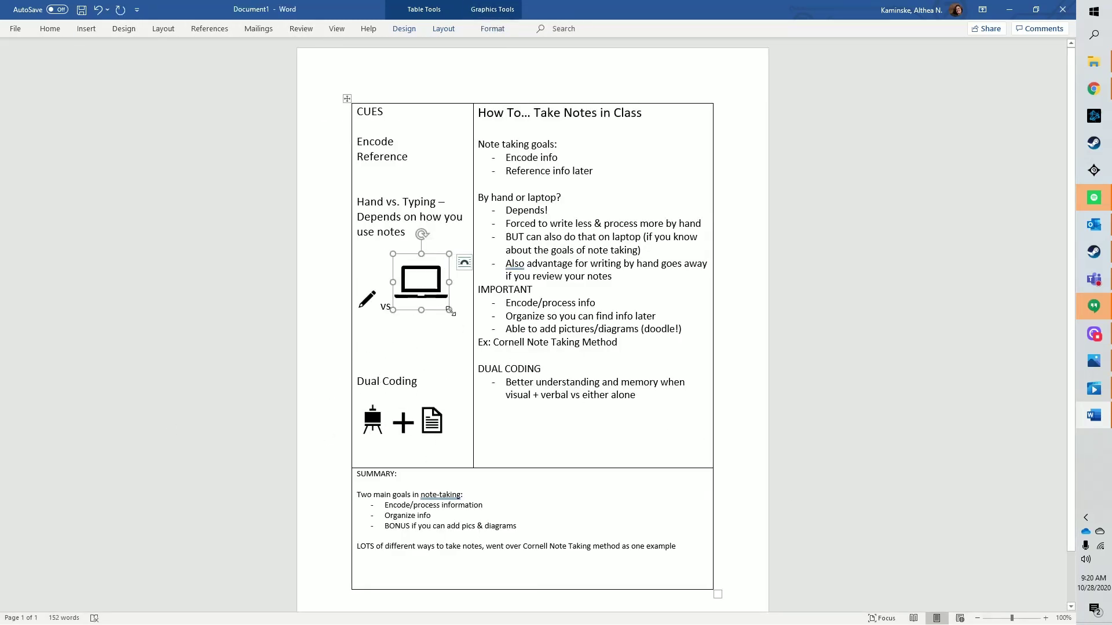
# Step: Shrink the laptop icon by its corner handle to match the pencil icon's size
pyautogui.moveTo(450, 312); pyautogui.dragTo(418, 279)
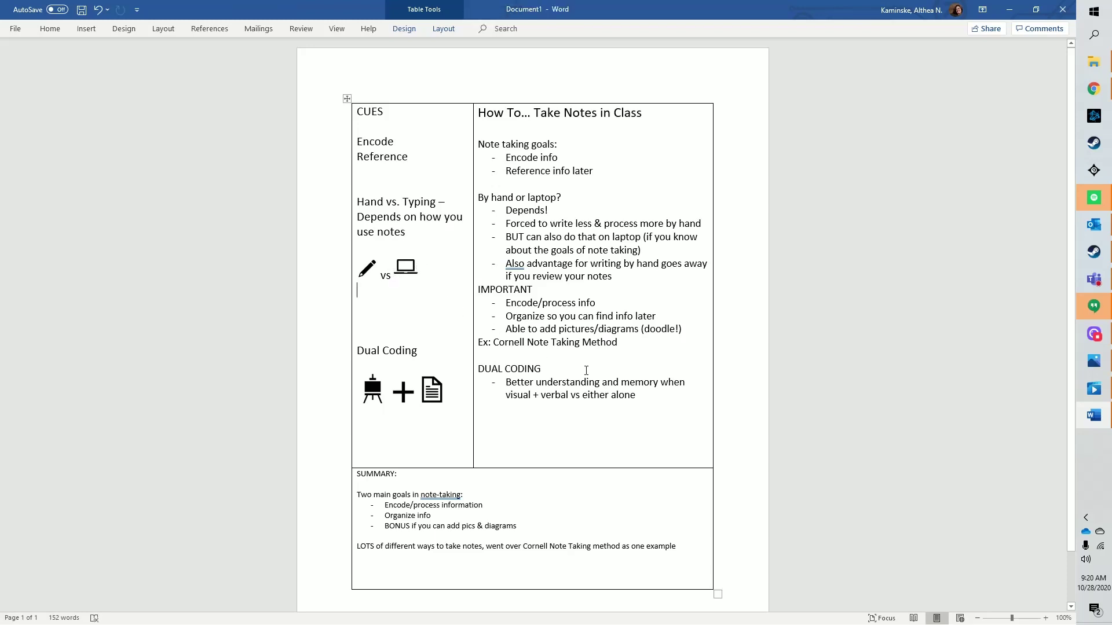